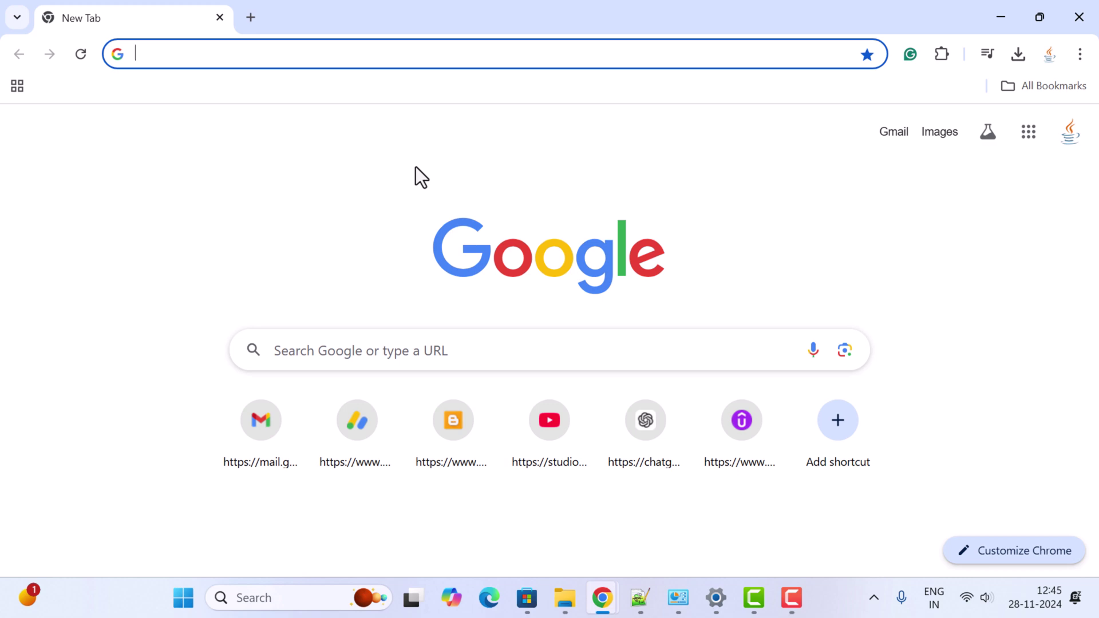
Search Google for 'adobe acrobat reader' from the address bar and browse the results.
{"action": "type", "text": "ado"}
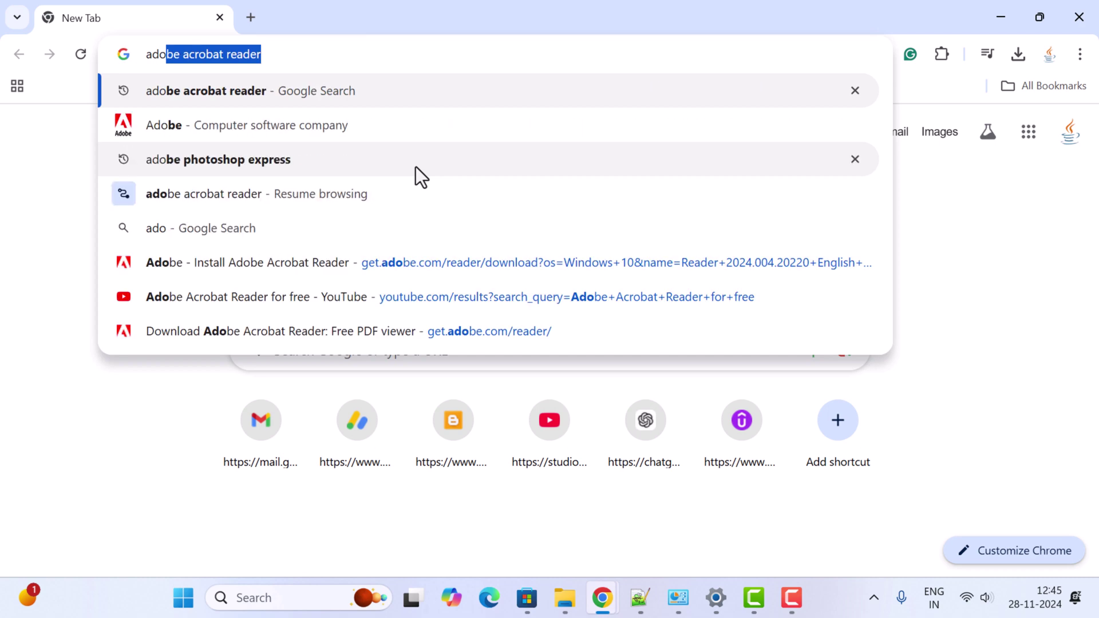
{"action": "key", "text": "Right"}
{"action": "key", "text": "Return"}
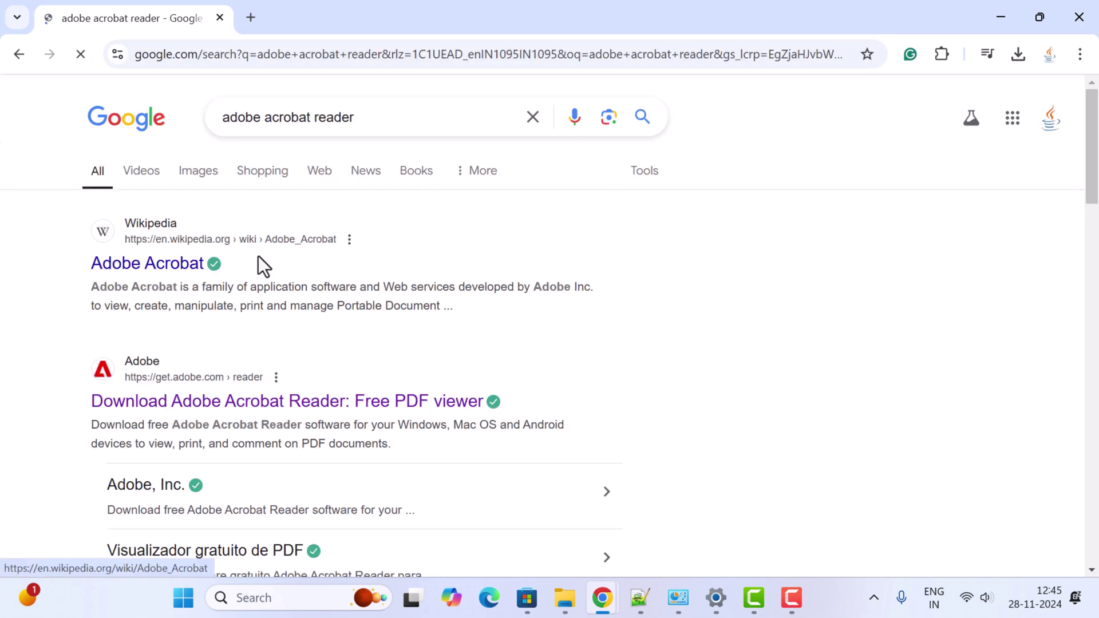
{"action": "scroll", "coordinate": [273, 265], "scroll_direction": "down", "scroll_amount": 2}
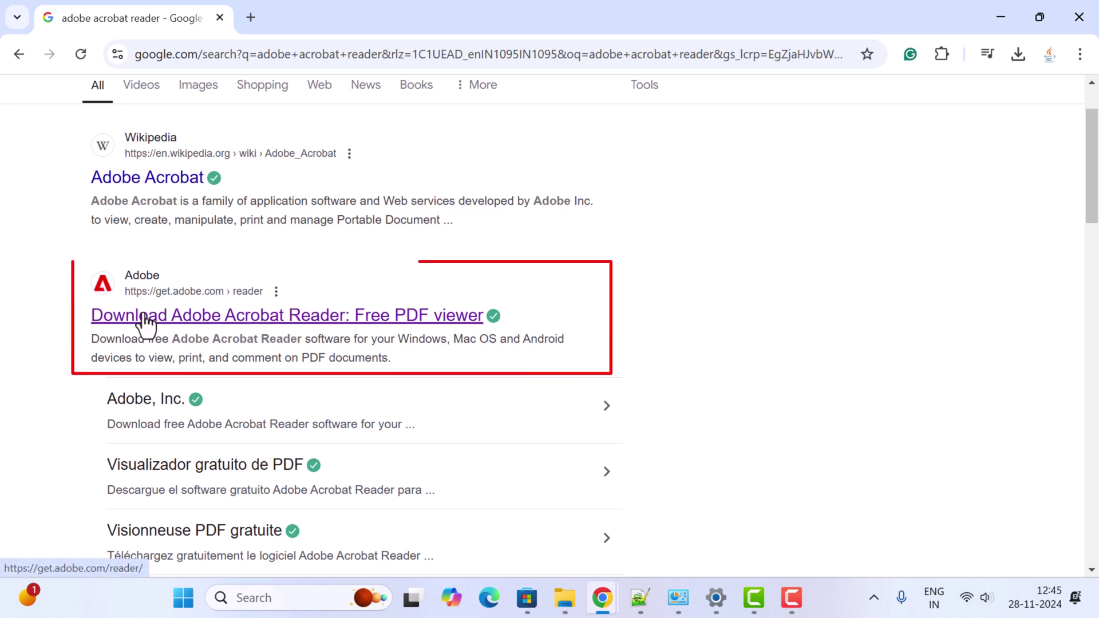
Open Adobe's Reader download page and untick the McAfee Security Scan Plus add-on.
{"action": "left_click", "coordinate": [207, 323]}
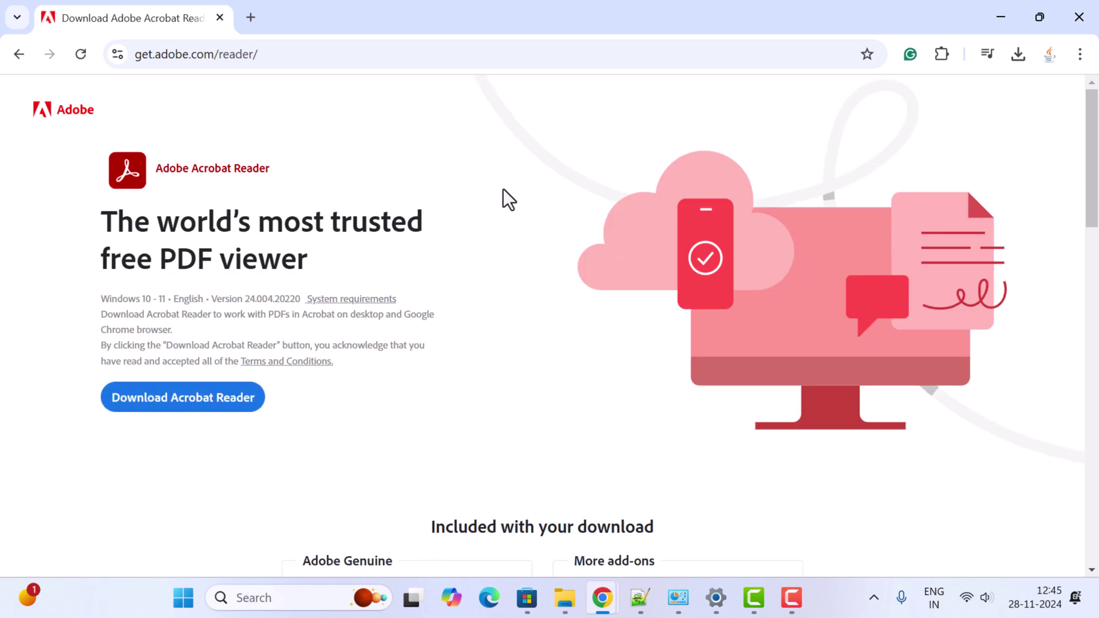
{"action": "scroll", "coordinate": [394, 219], "scroll_direction": "down", "scroll_amount": 2}
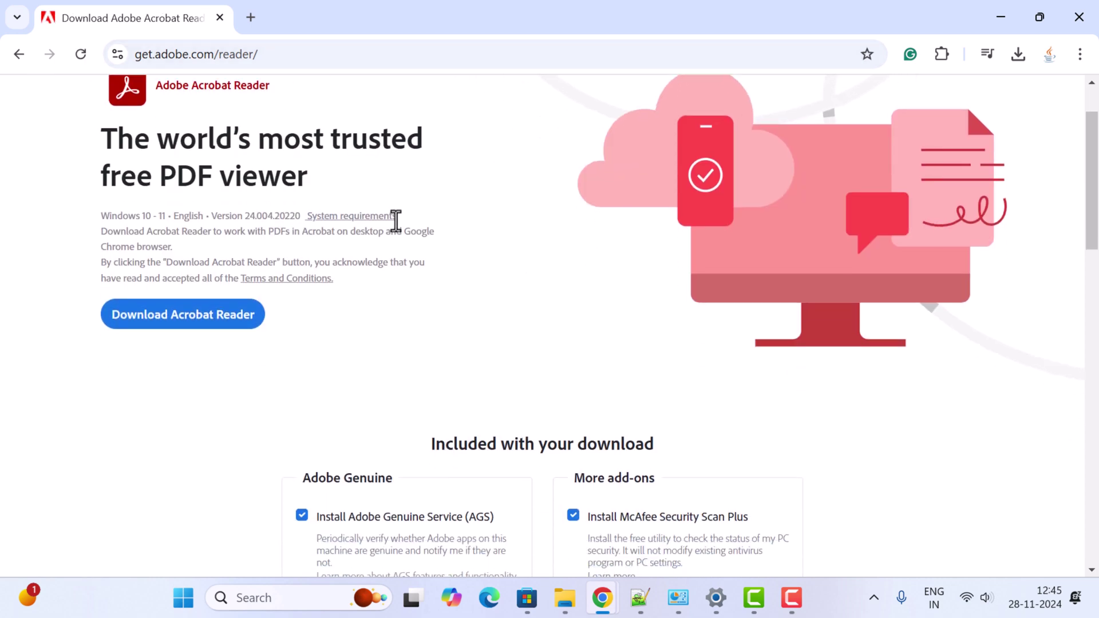
{"action": "scroll", "coordinate": [396, 221], "scroll_direction": "down", "scroll_amount": 3}
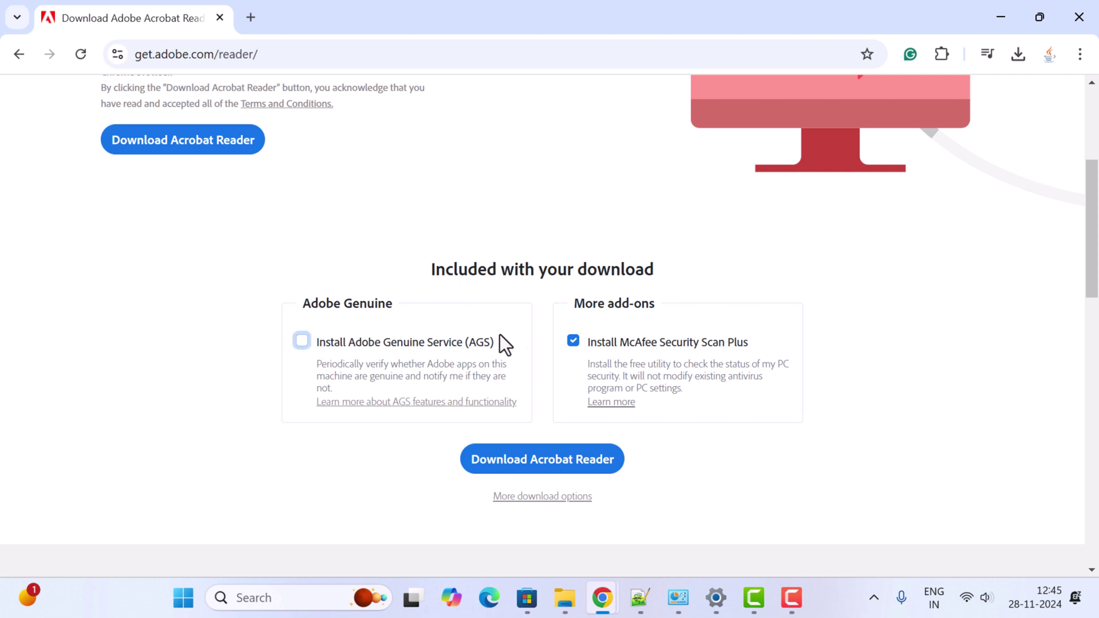
{"action": "left_click", "coordinate": [573, 340]}
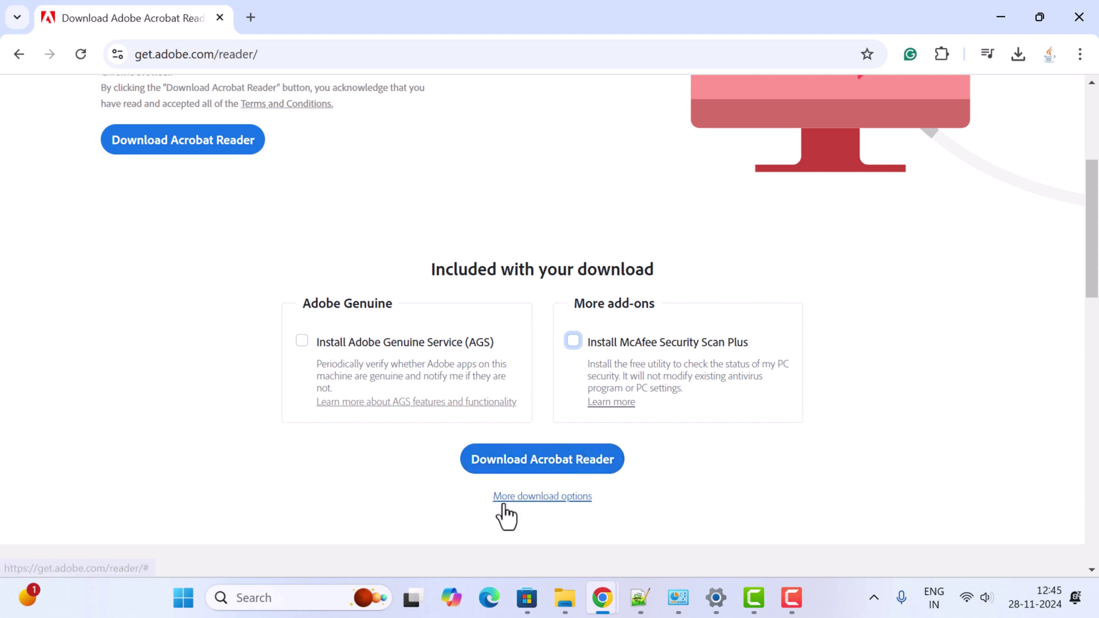
Choose Windows 11, English (UK) and the 64-bit Reader version in the detailed download options.
{"action": "left_click", "coordinate": [564, 502]}
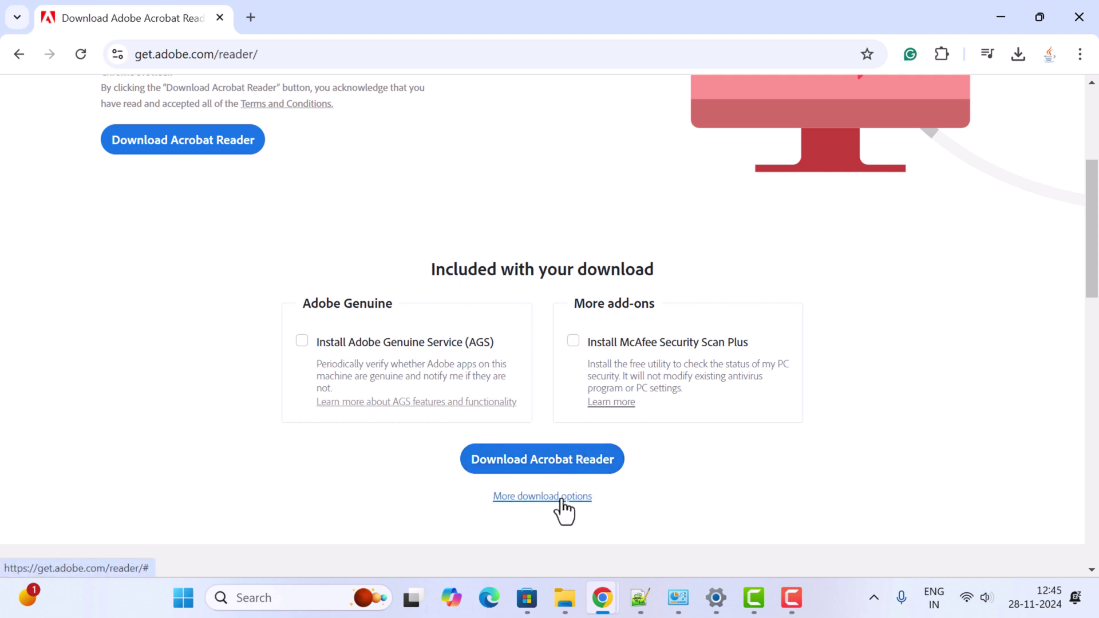
{"action": "scroll", "coordinate": [597, 385], "scroll_direction": "down", "scroll_amount": 2}
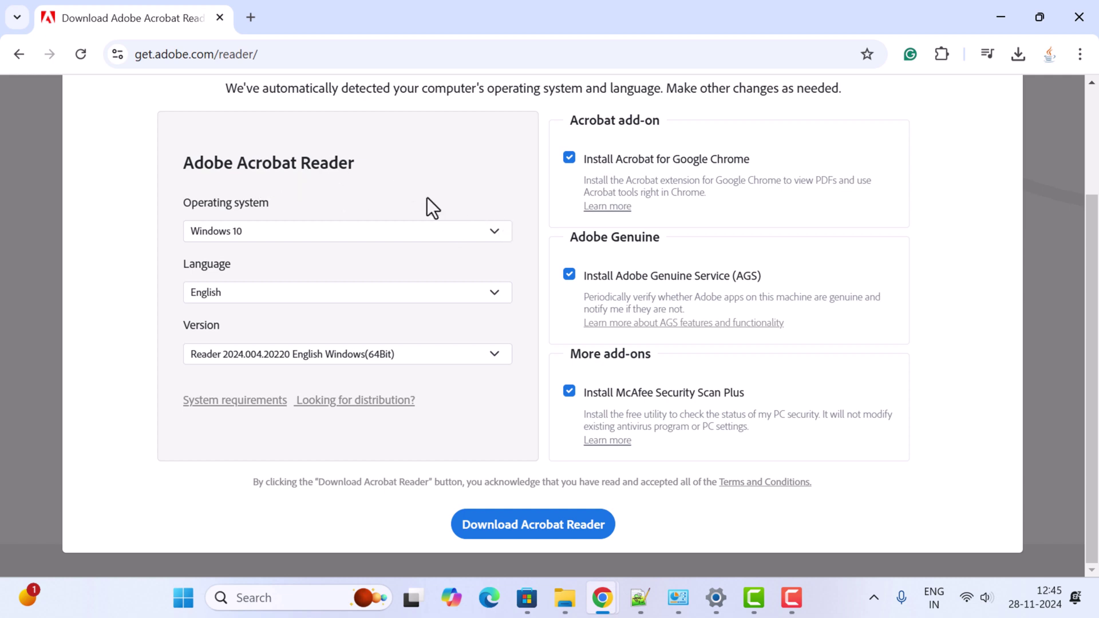
{"action": "left_click", "coordinate": [497, 232]}
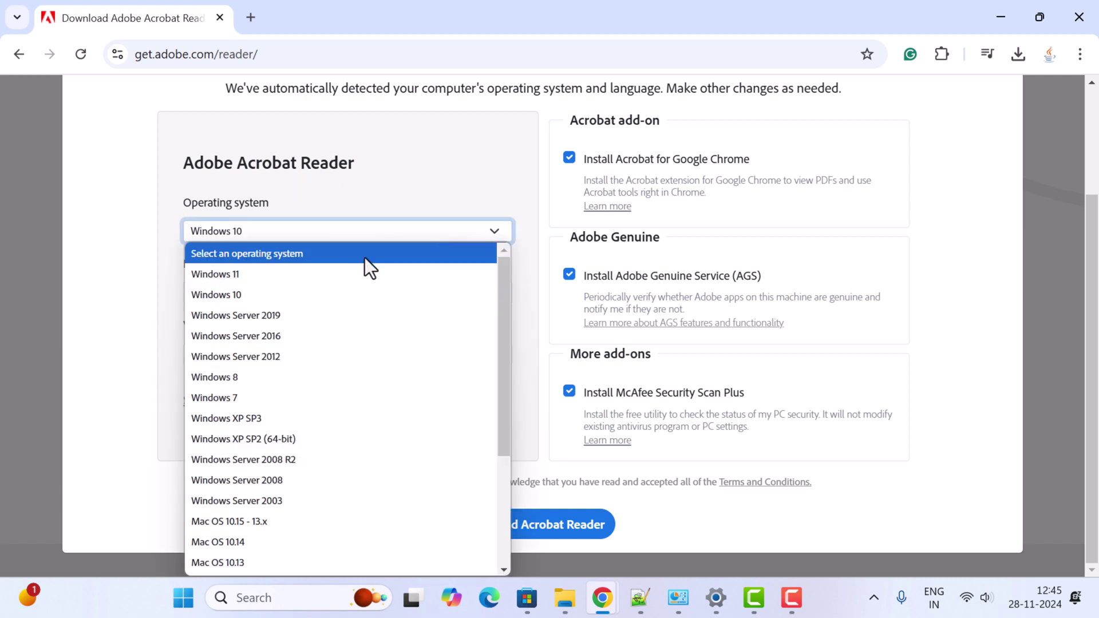
{"action": "left_click", "coordinate": [295, 273]}
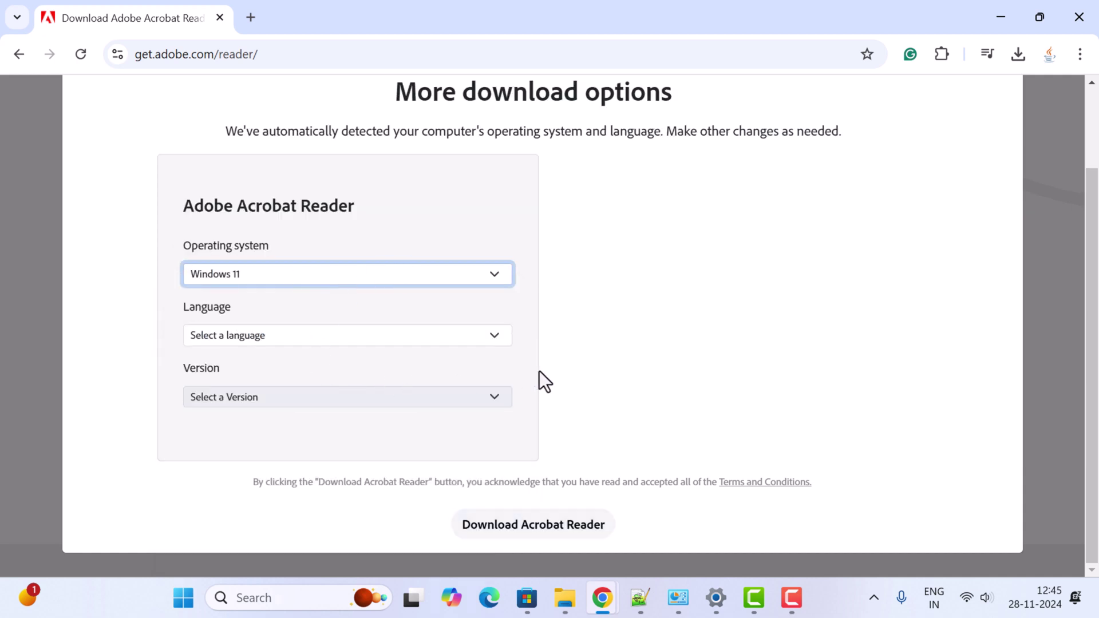
{"action": "left_click", "coordinate": [488, 334]}
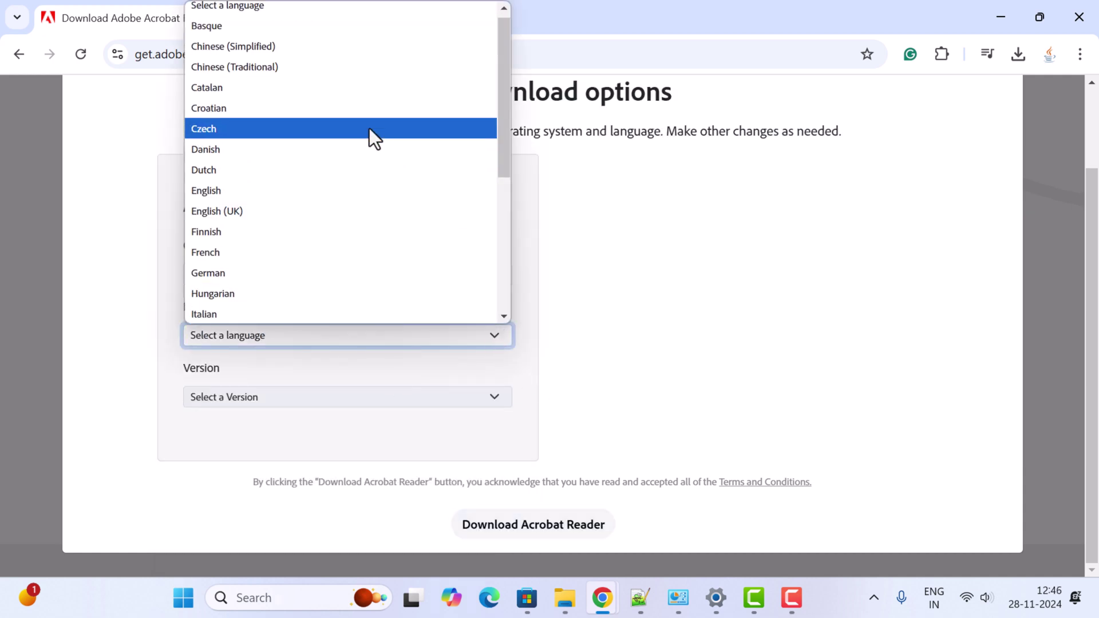
{"action": "left_click", "coordinate": [255, 216]}
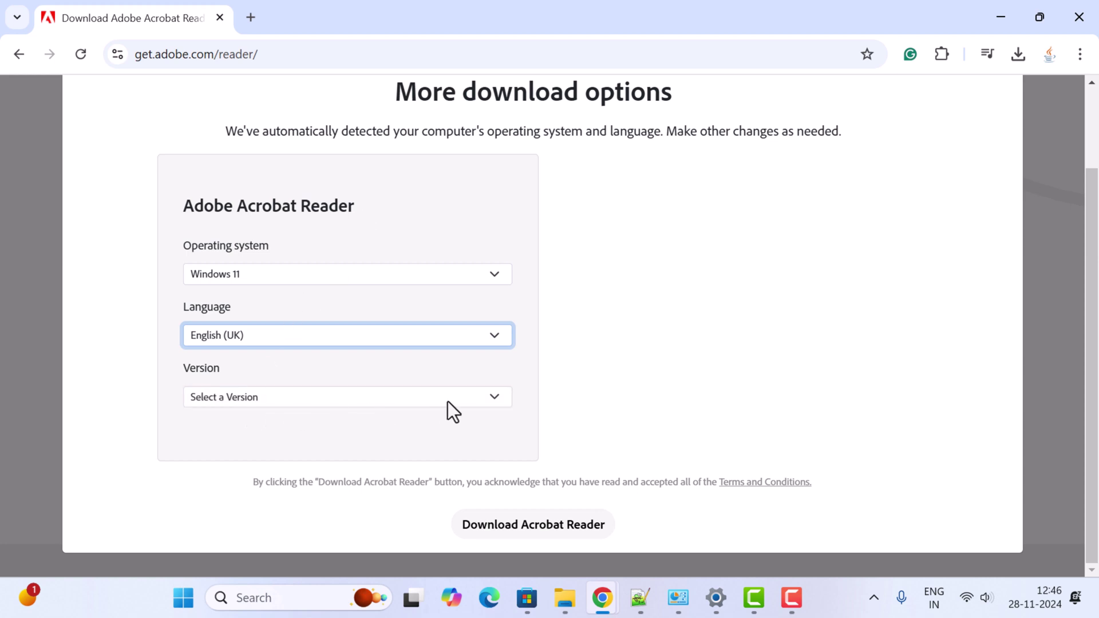
{"action": "left_click", "coordinate": [493, 400]}
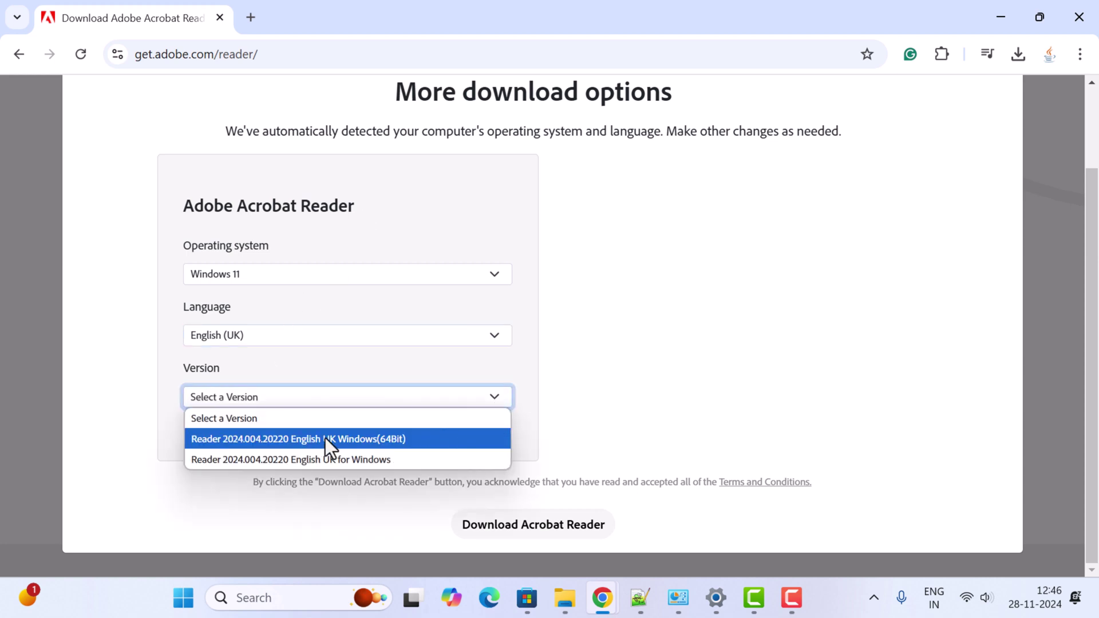
{"action": "left_click", "coordinate": [401, 441]}
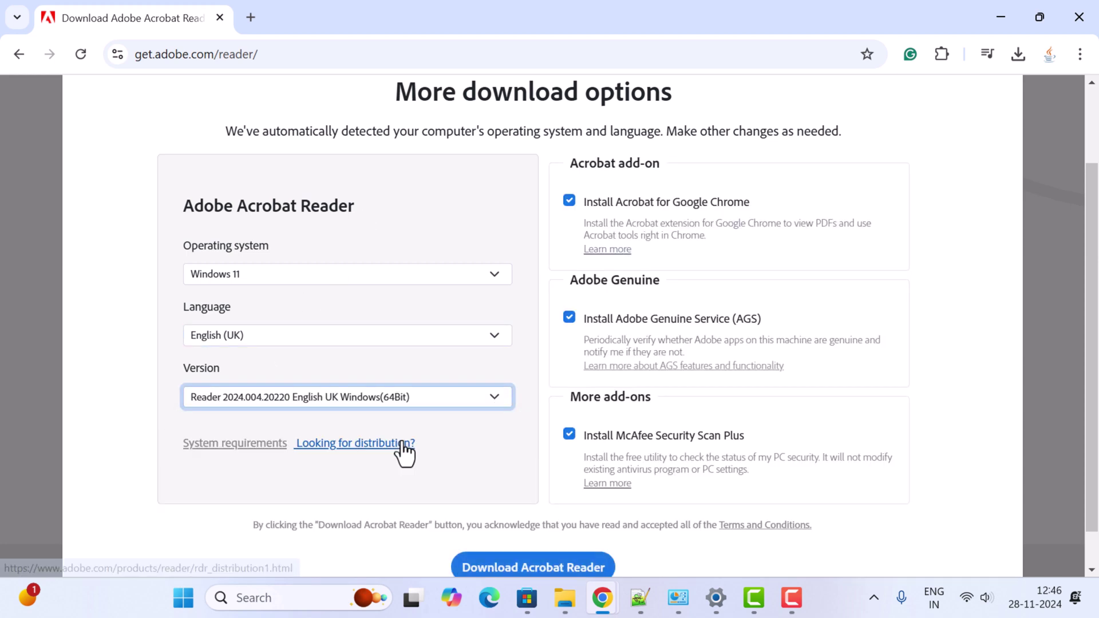
Untick the Acrobat for Google Chrome, Adobe Genuine Service and McAfee Security Scan Plus add-ons.
{"action": "scroll", "coordinate": [470, 469], "scroll_direction": "down", "scroll_amount": 1}
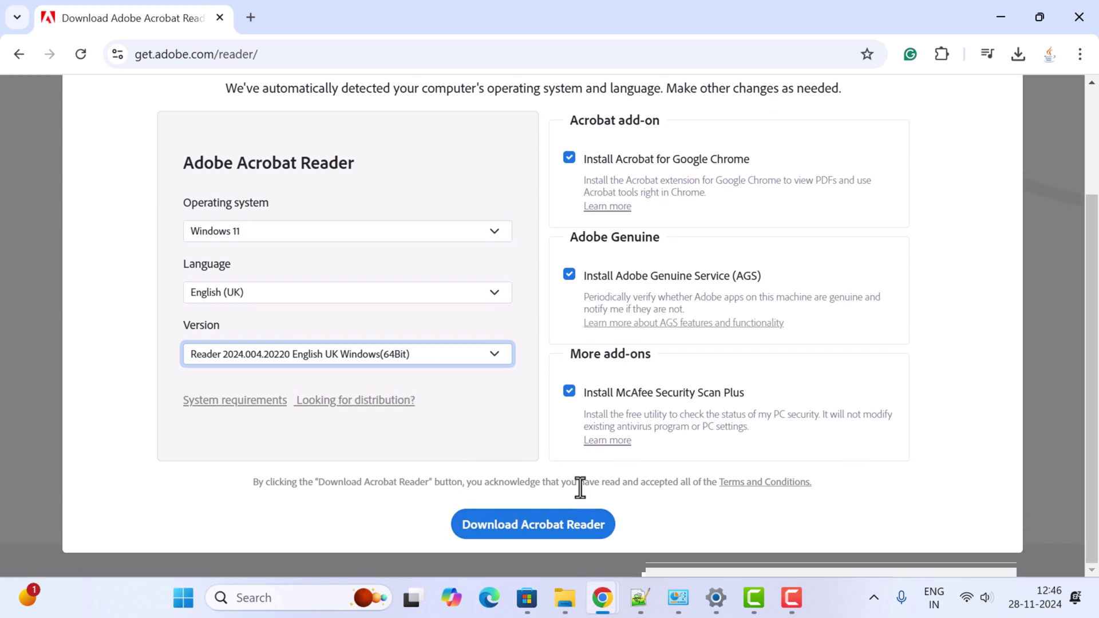
{"action": "scroll", "coordinate": [585, 481], "scroll_direction": "up", "scroll_amount": 1}
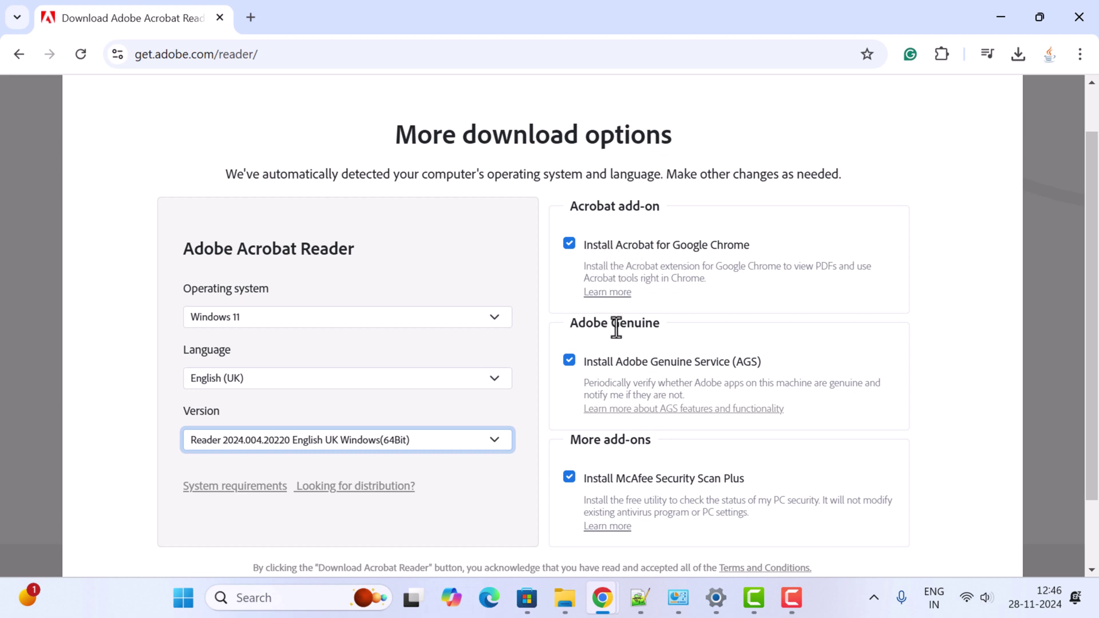
{"action": "left_click", "coordinate": [570, 244]}
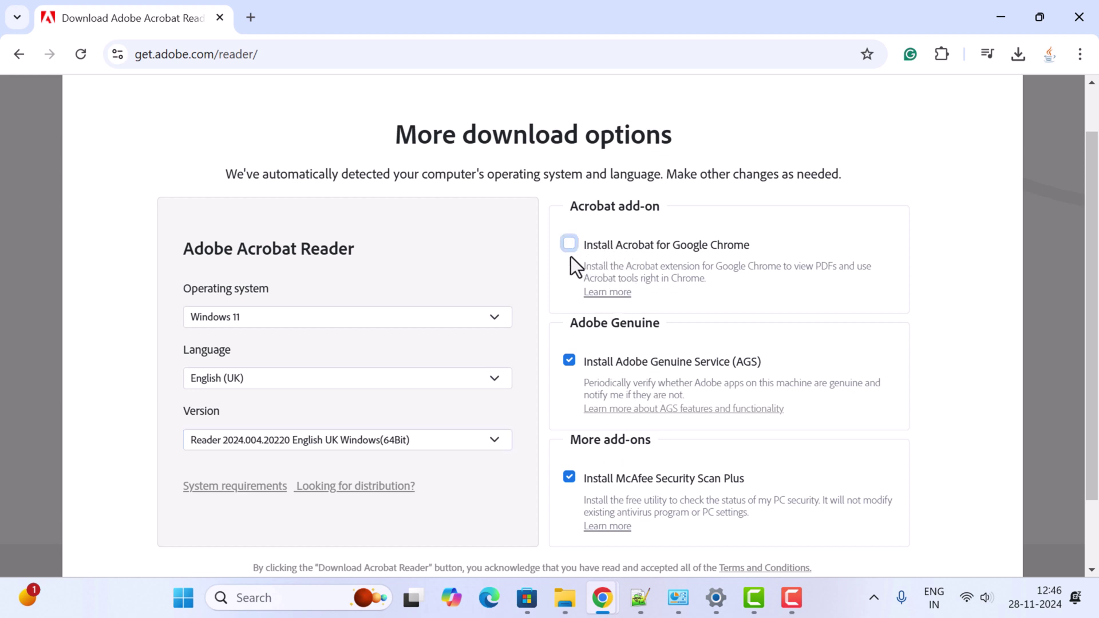
{"action": "left_click", "coordinate": [570, 361]}
{"action": "left_click", "coordinate": [569, 478]}
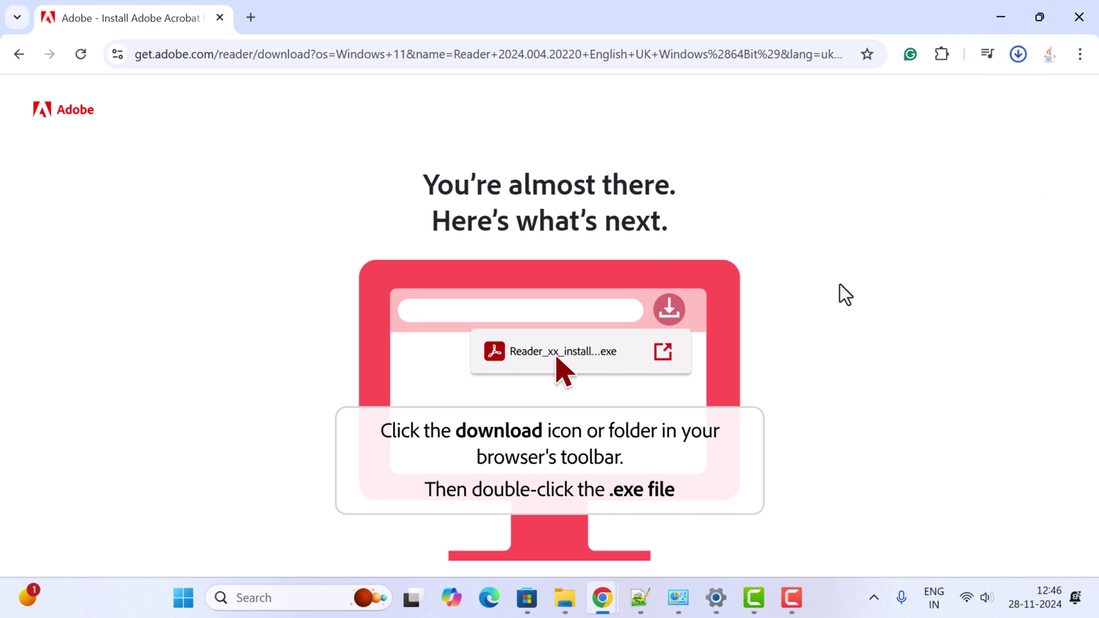
Show the downloaded installer in its folder and run Reader_uk_install from Downloads.
{"action": "left_click", "coordinate": [1019, 56]}
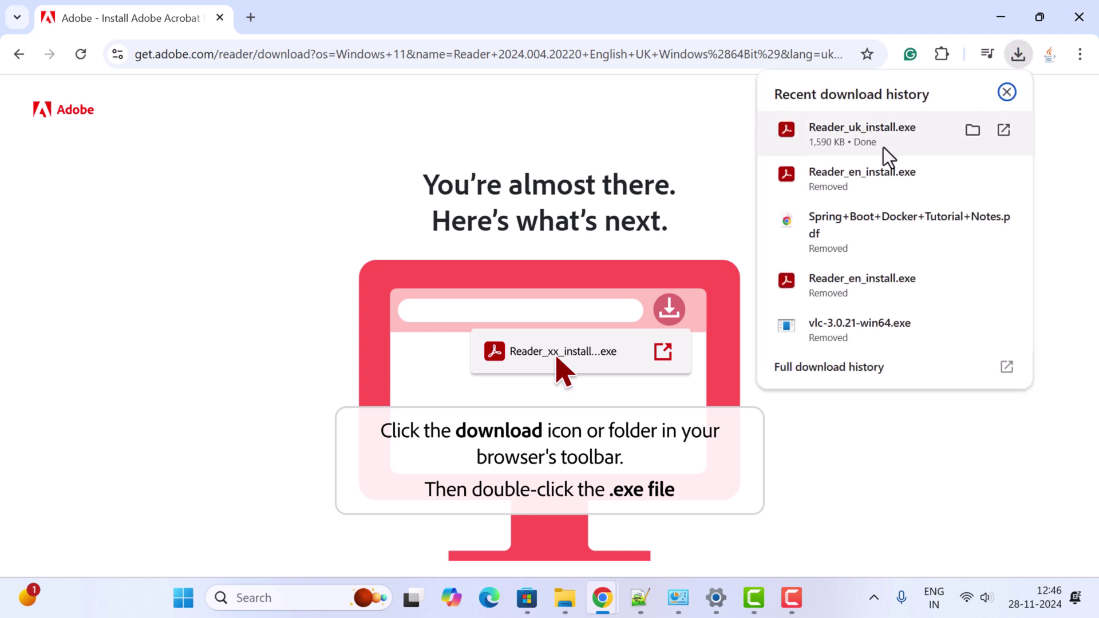
{"action": "left_click", "coordinate": [974, 131]}
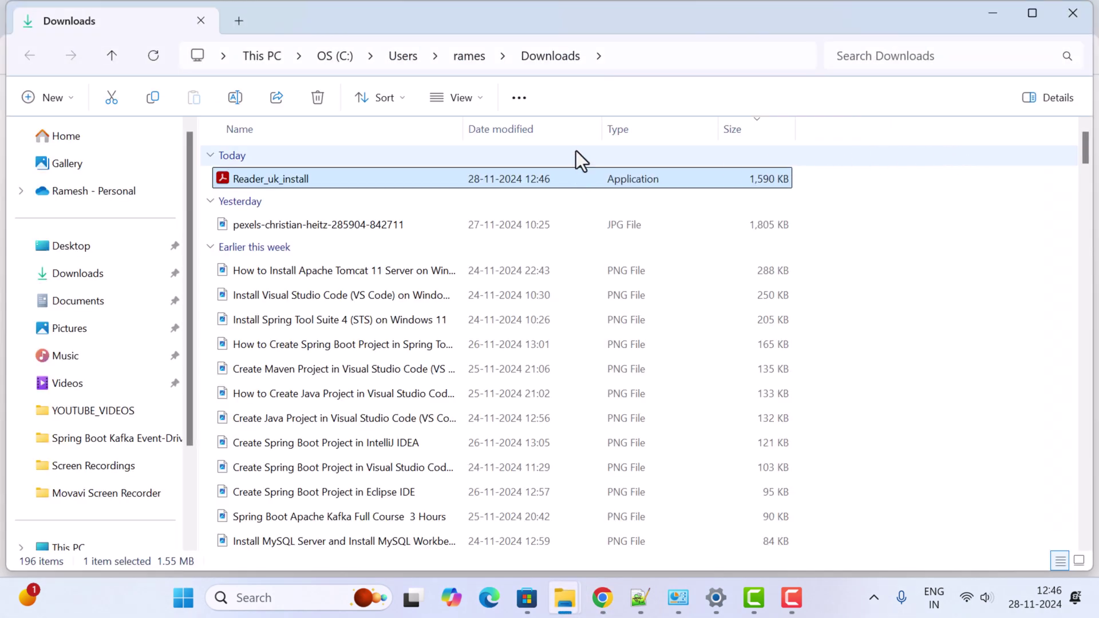
{"action": "double_click", "coordinate": [279, 180]}
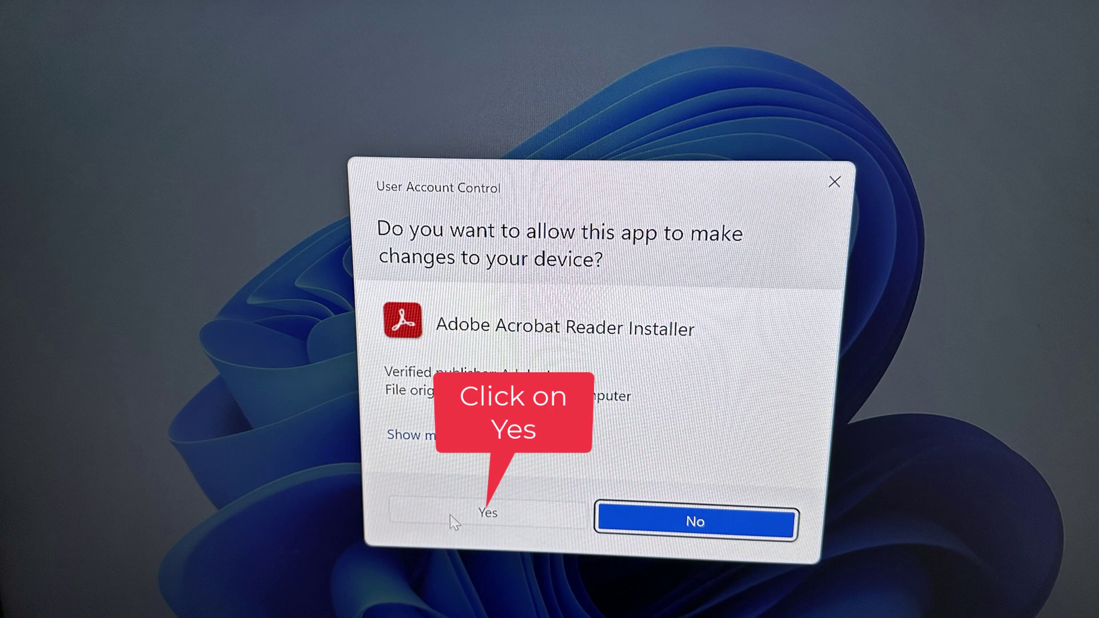
Allow the installer to make changes, then minimise File Explorer and Chrome during installation.
{"action": "left_click", "coordinate": [450, 515]}
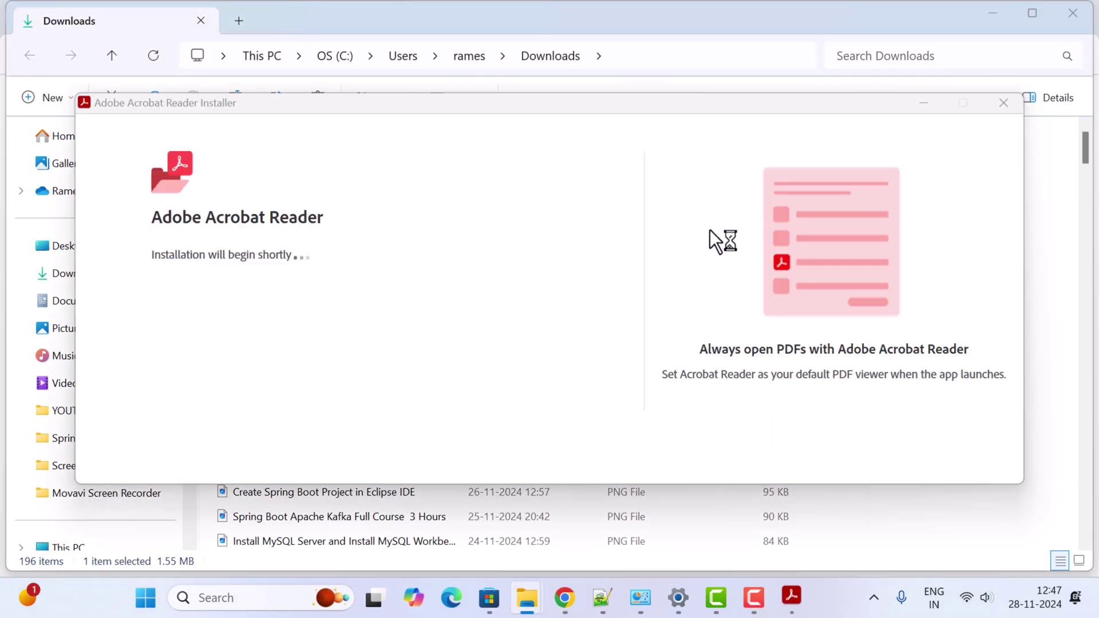
{"action": "left_click", "coordinate": [991, 17]}
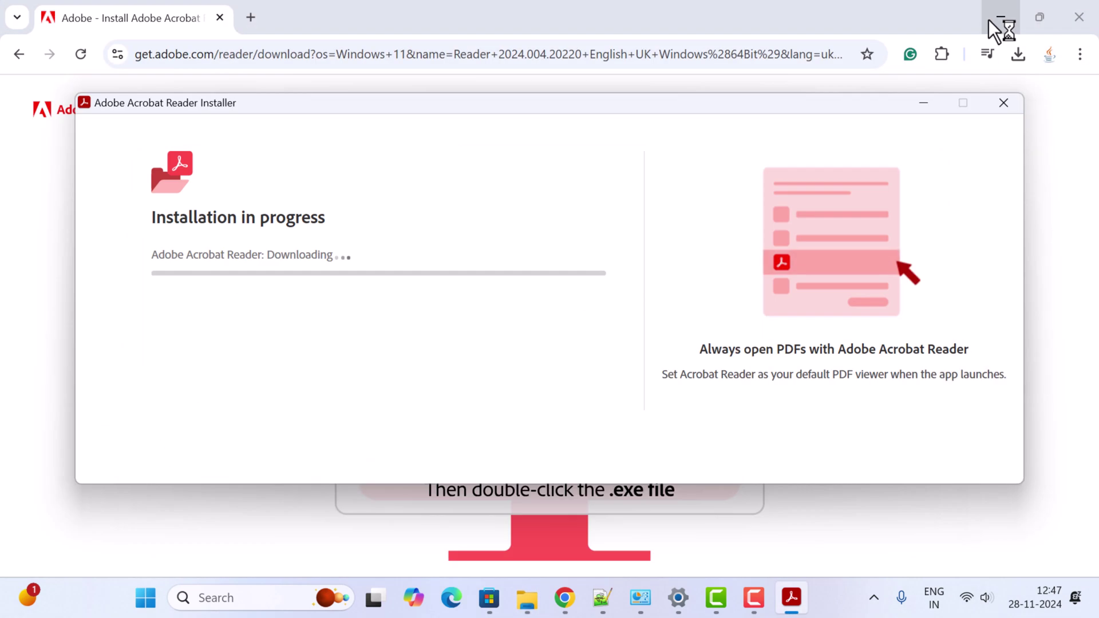
{"action": "left_click", "coordinate": [993, 15]}
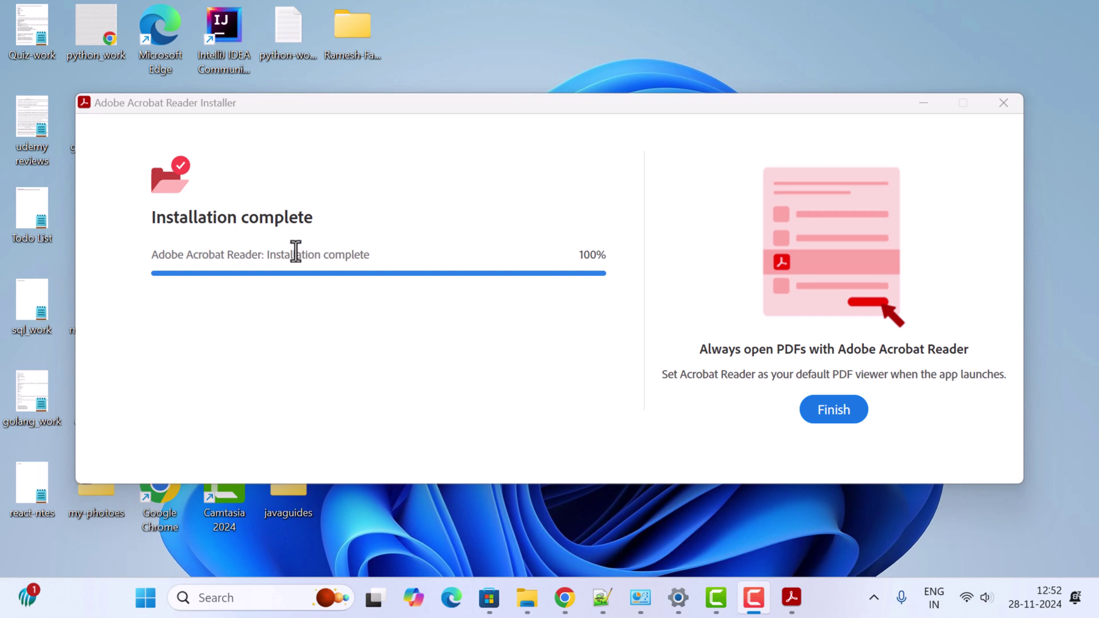
Finish the installation and set Adobe Acrobat as the default app for .pdf files.
{"action": "left_click", "coordinate": [842, 411]}
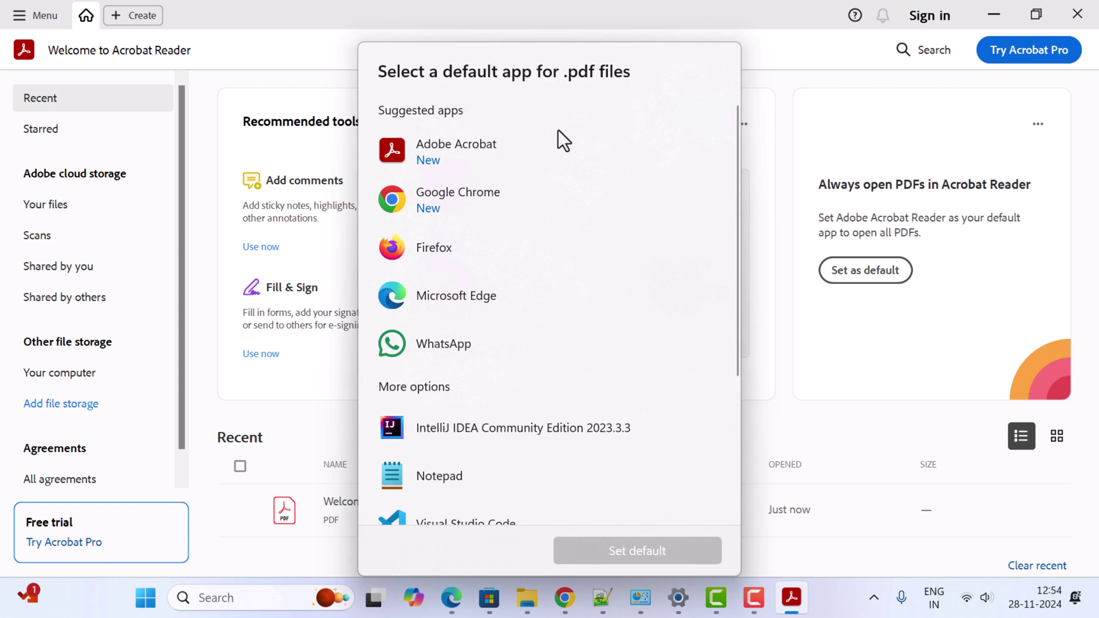
{"action": "left_click", "coordinate": [459, 154]}
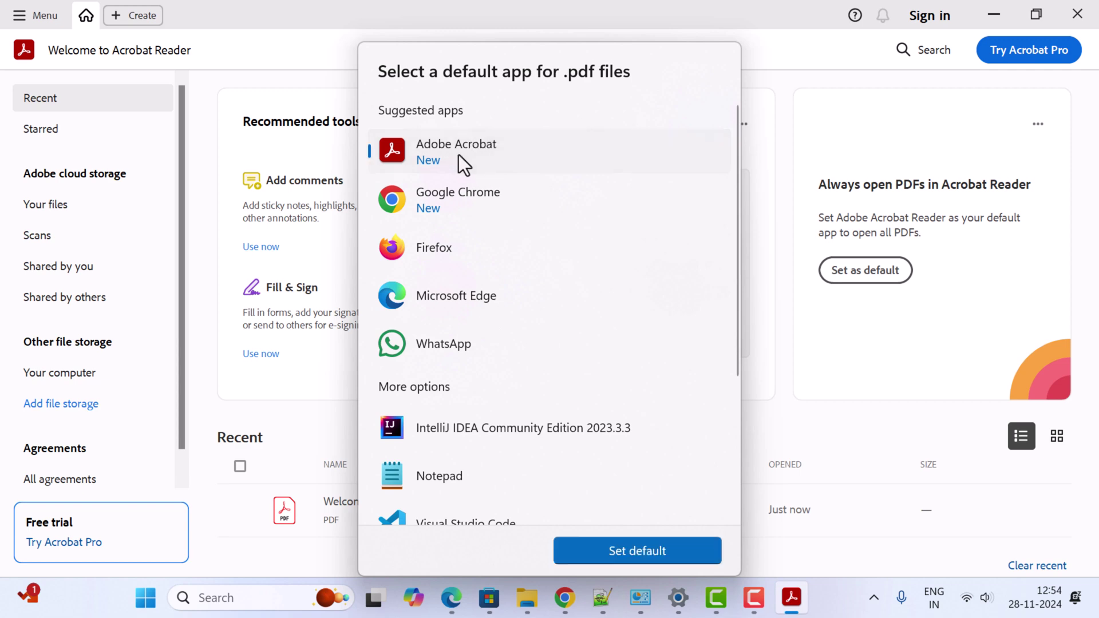
{"action": "left_click", "coordinate": [636, 553]}
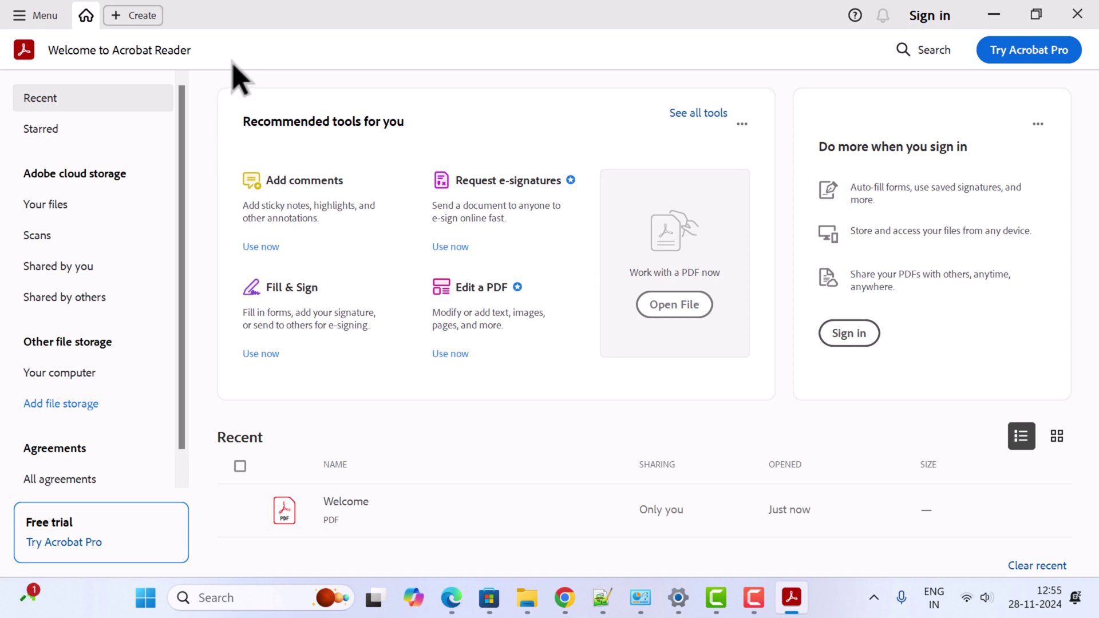
Open the Spring Boot Docker Tutorial PDF from the desktop and dismiss the menu options tour.
{"action": "key", "text": "super+Down"}
{"action": "key", "text": "super+Down"}
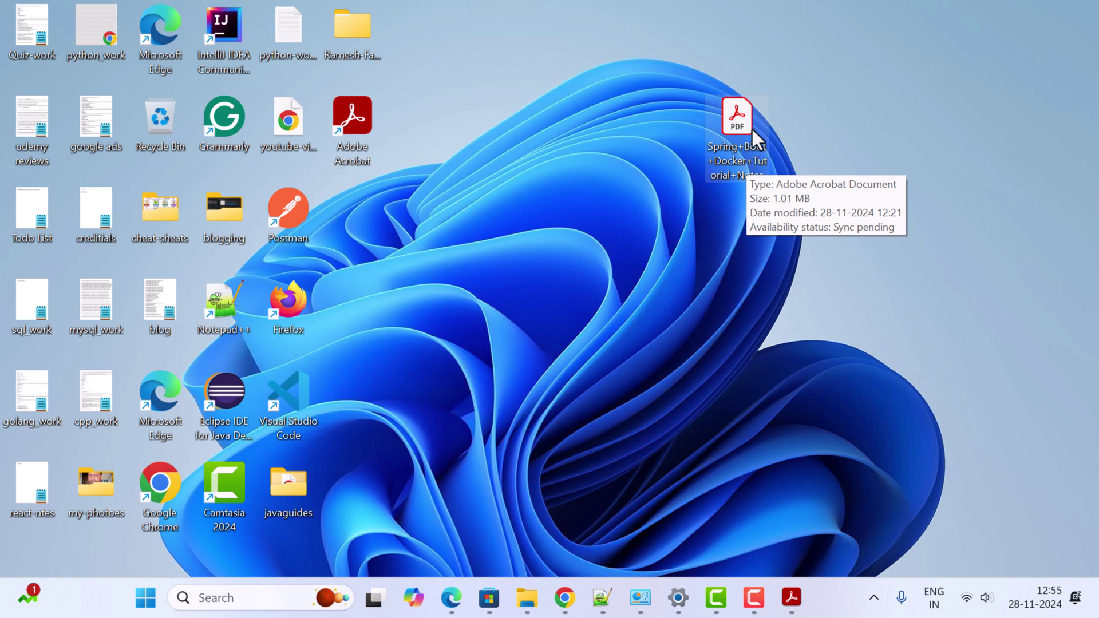
{"action": "double_click", "coordinate": [750, 165]}
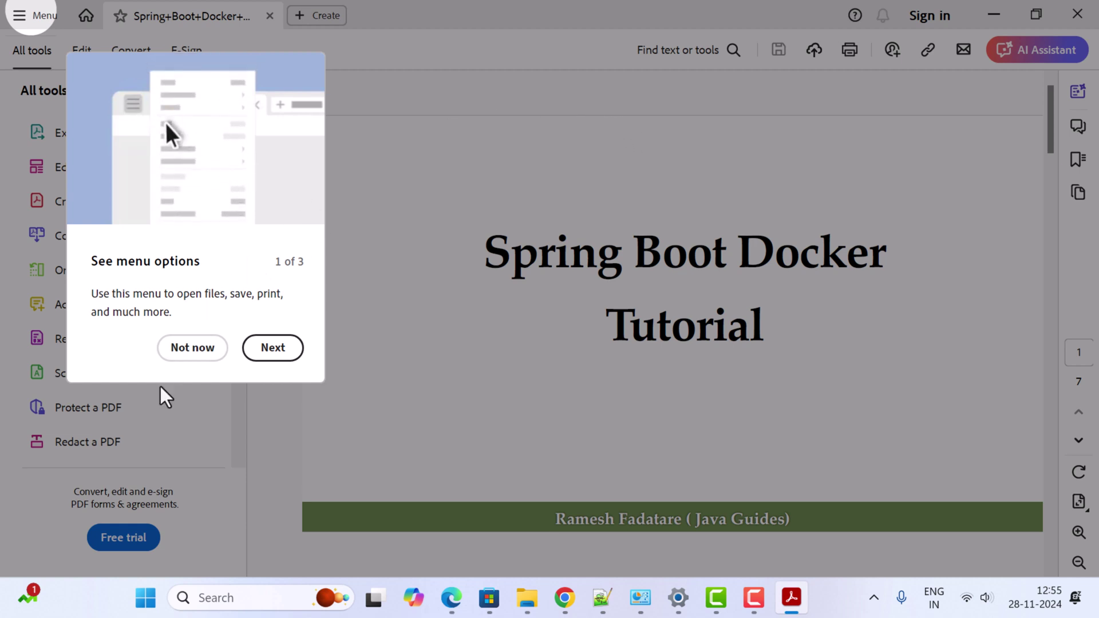
{"action": "left_click", "coordinate": [192, 348]}
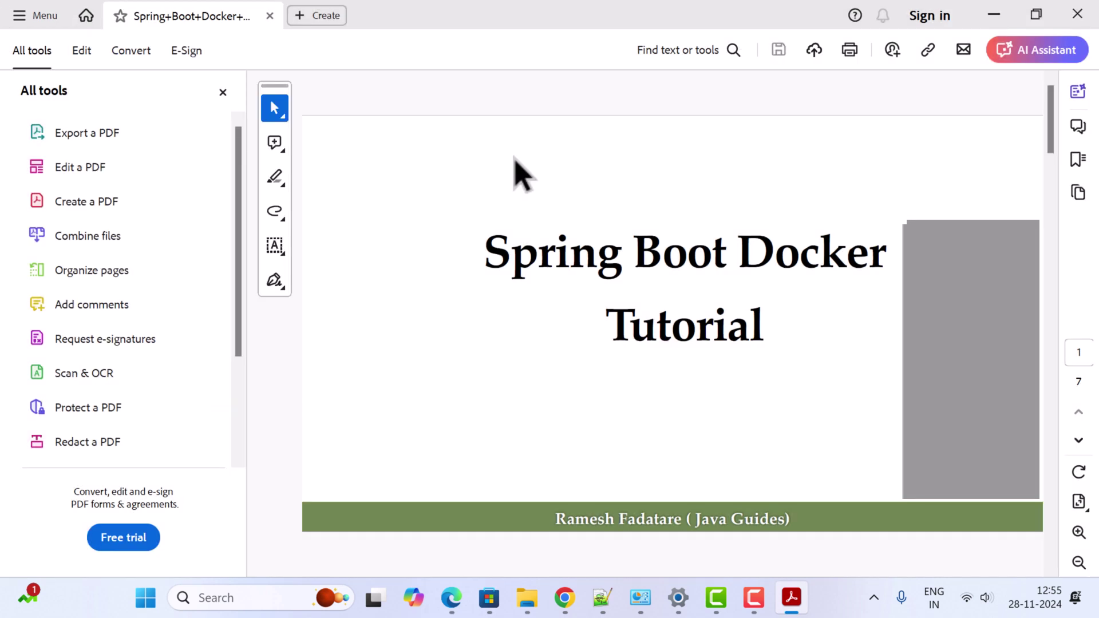